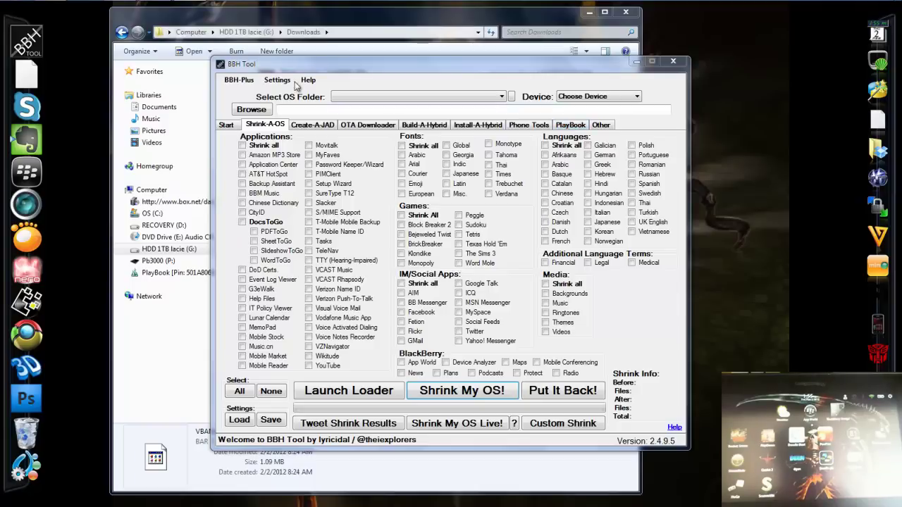
- Open the PlayBook options and review the device IP address and password fields, keeping the current Windows color scheme when asked
left_click(571, 125)
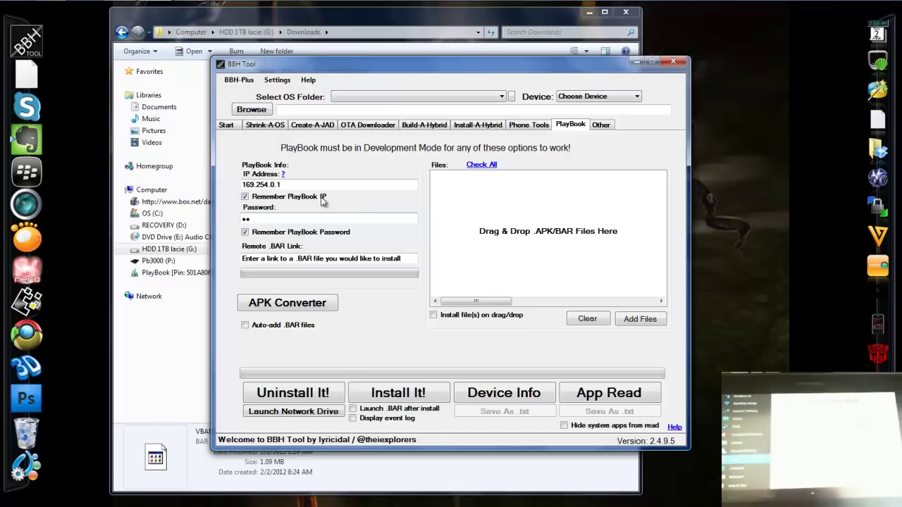
left_click(301, 185)
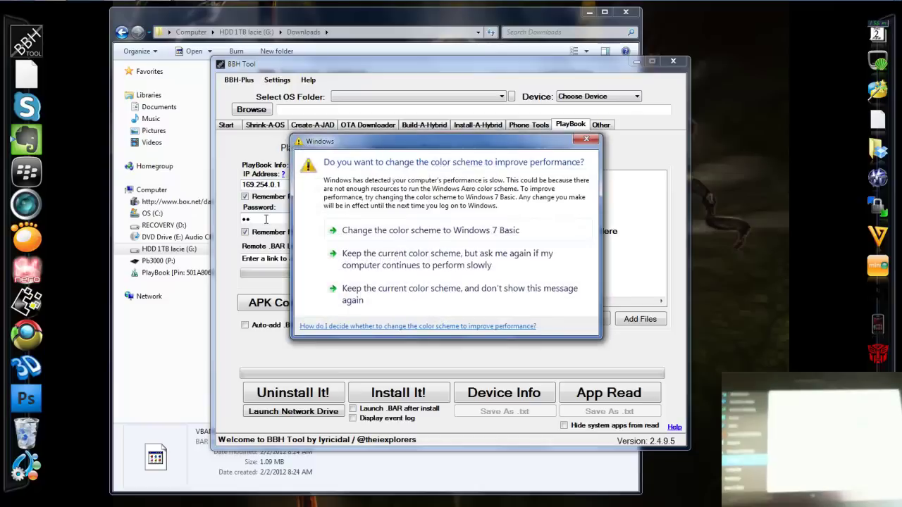
left_click(396, 257)
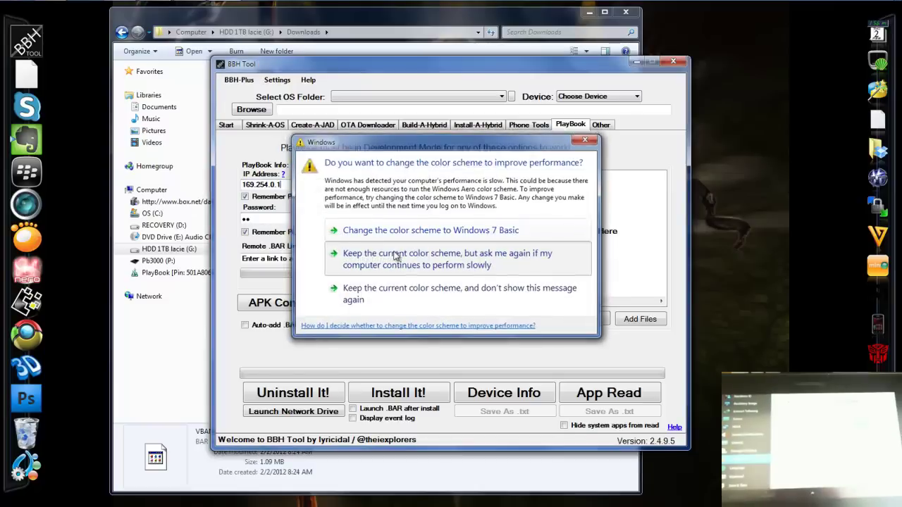
left_click(279, 218)
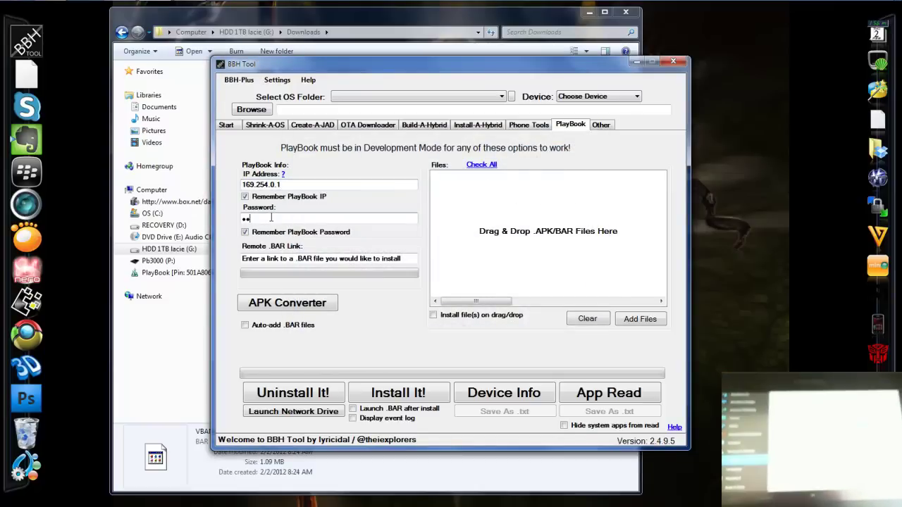
left_click(245, 196)
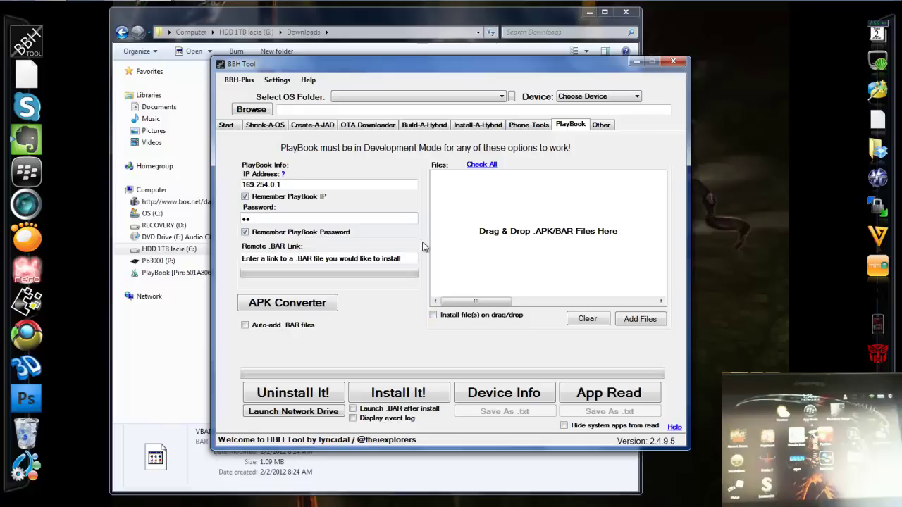
- Add VBAMpb-1_0_0_7.bar from the Downloads folder to the file list and mark it for installation
left_click(641, 319)
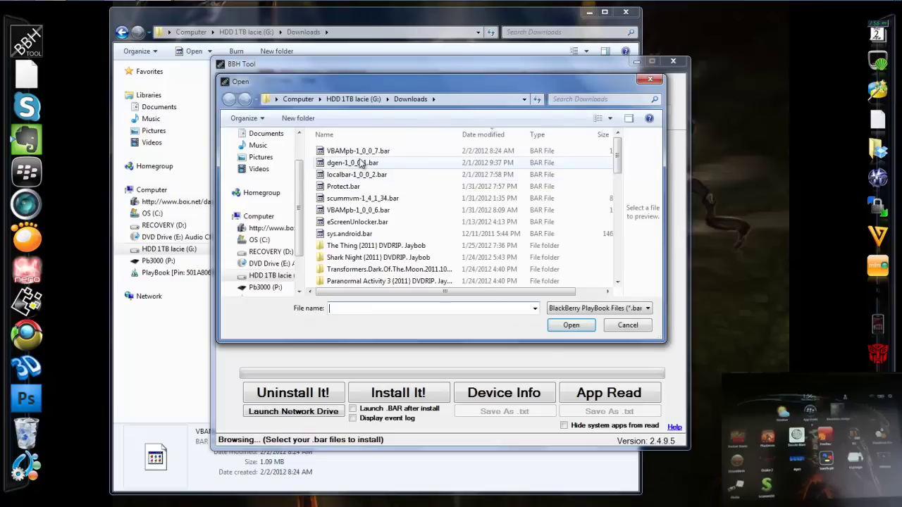
left_click(357, 150)
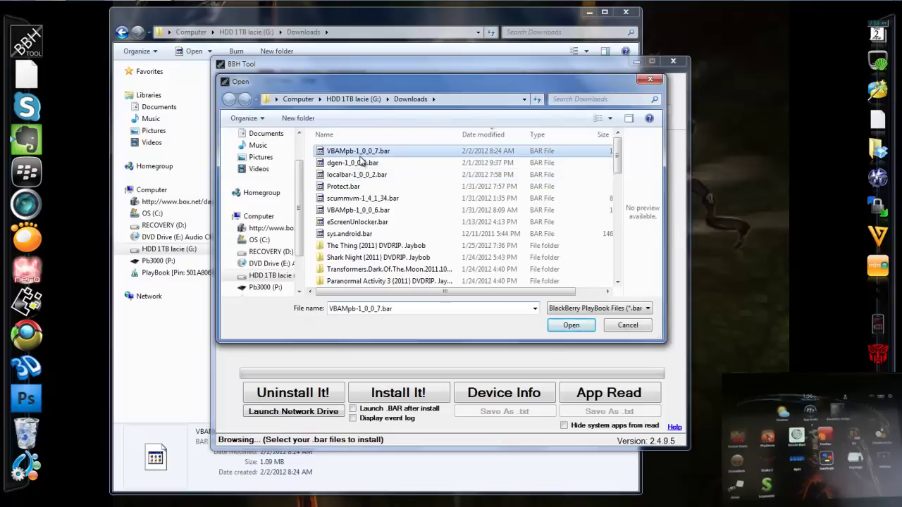
left_click(570, 325)
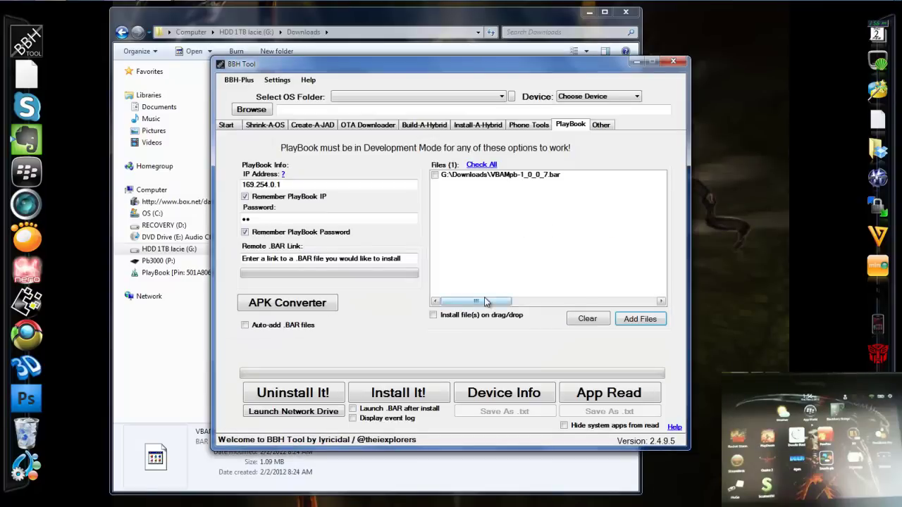
left_click(435, 176)
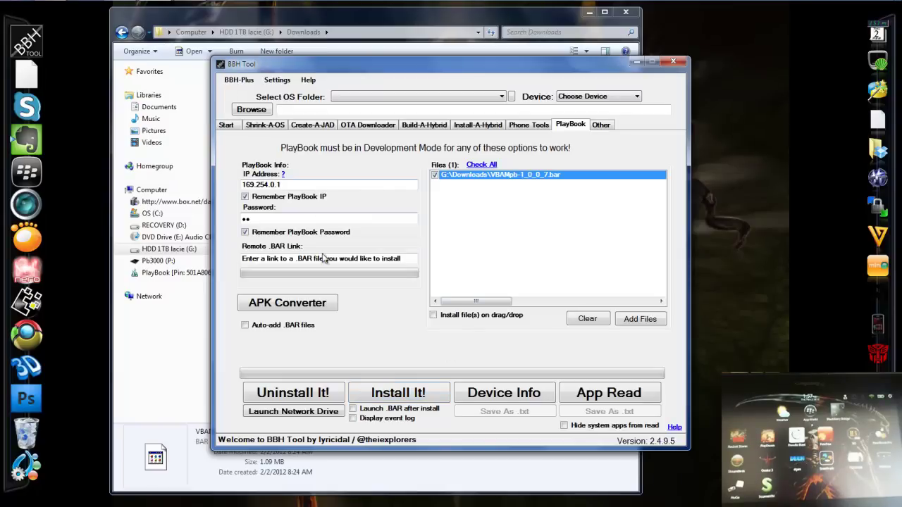
- Install the marked BAR file on the PlayBook, acknowledge the completion message, and close BBH Tool
left_click(418, 392)
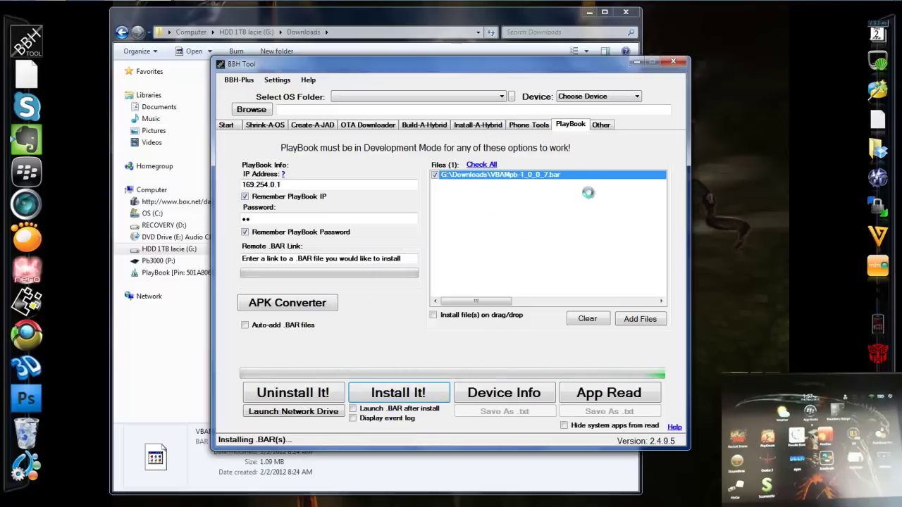
mouse_move(640, 5)
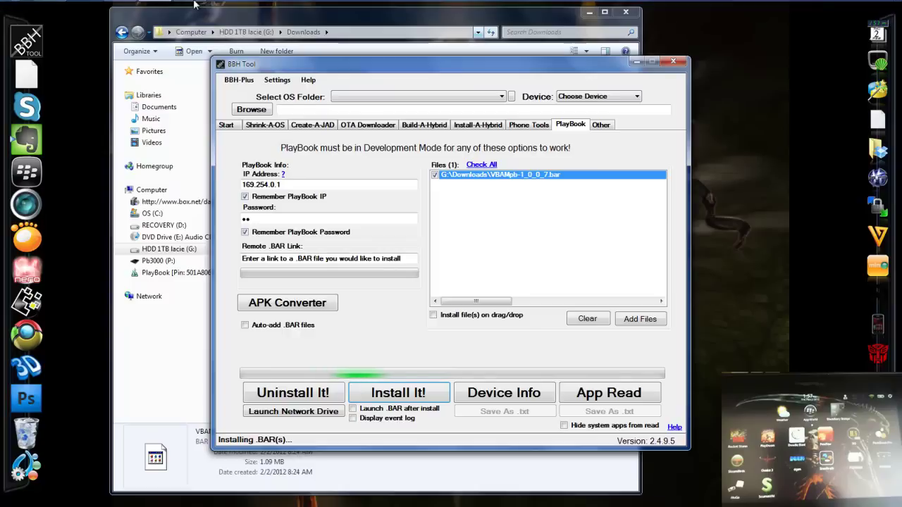
left_click(192, 11)
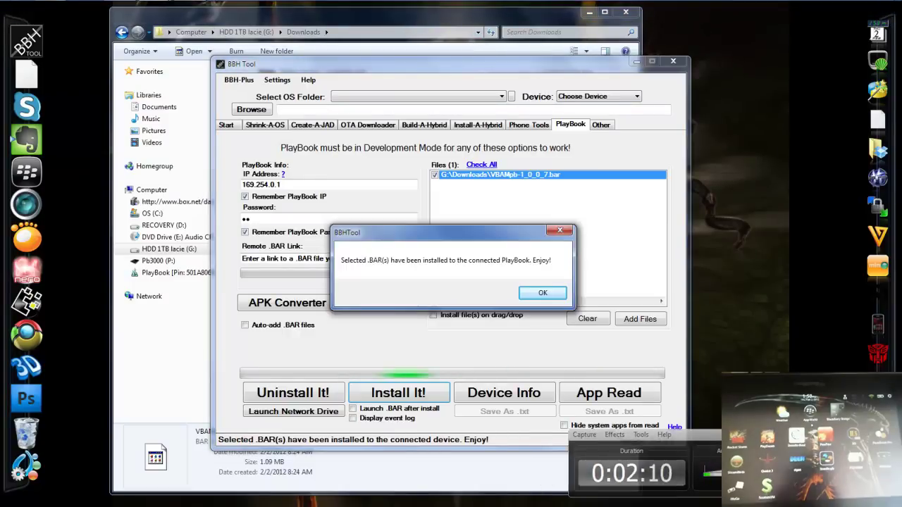
left_click(542, 295)
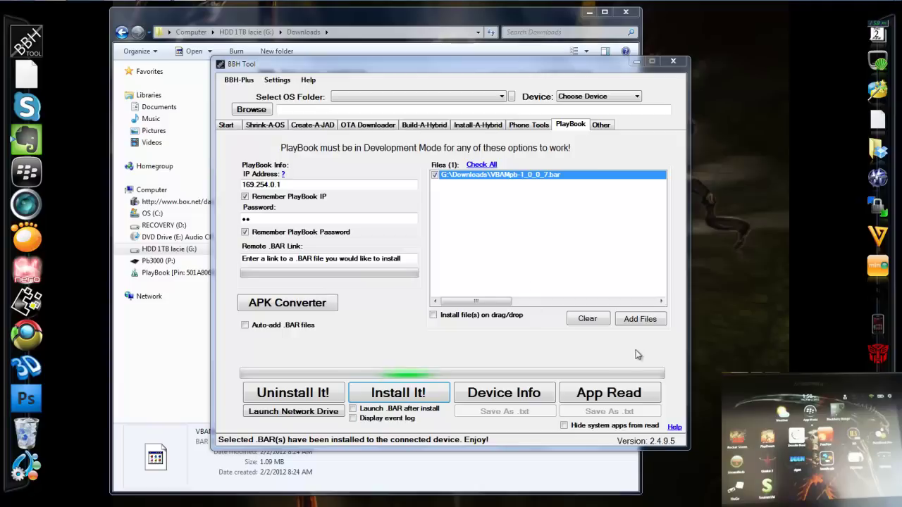
left_click(672, 63)
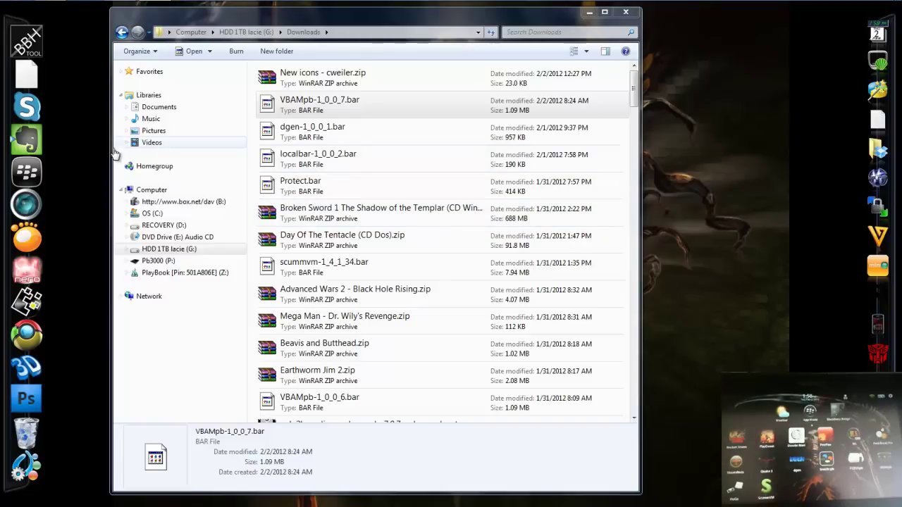
- Browse the PlayBook (Z:) drive's misc folder and look inside its vbam folder
left_click(171, 274)
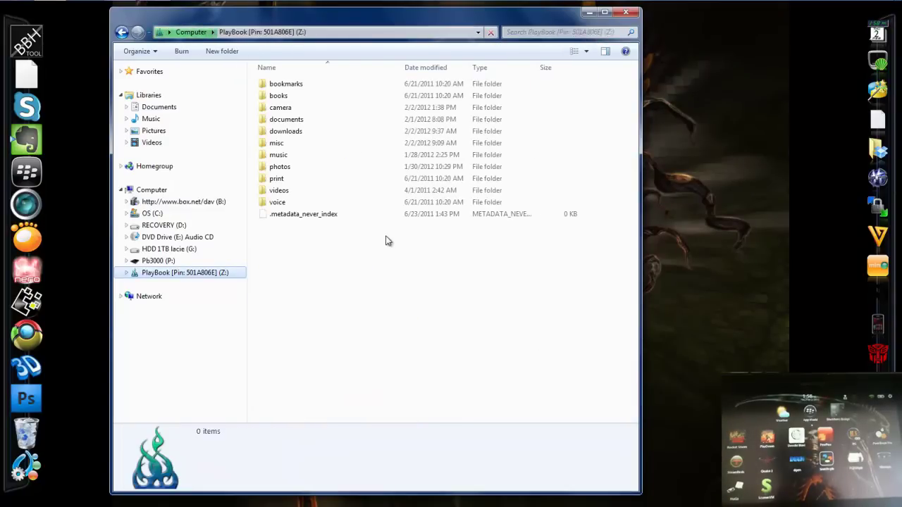
left_click(305, 144)
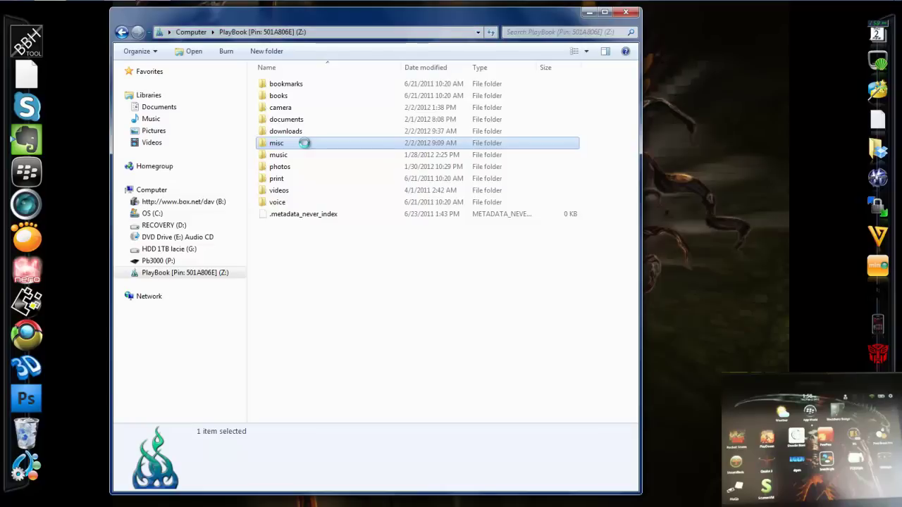
double_click(305, 143)
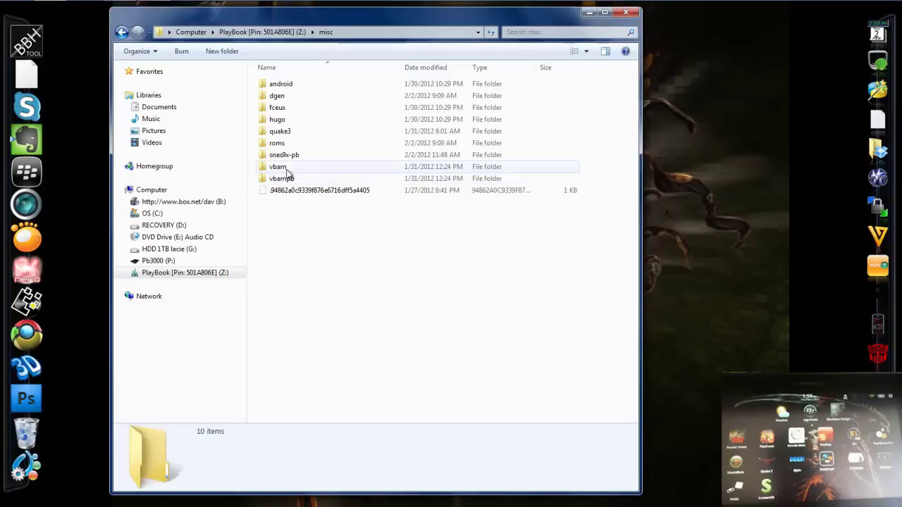
left_click(297, 172)
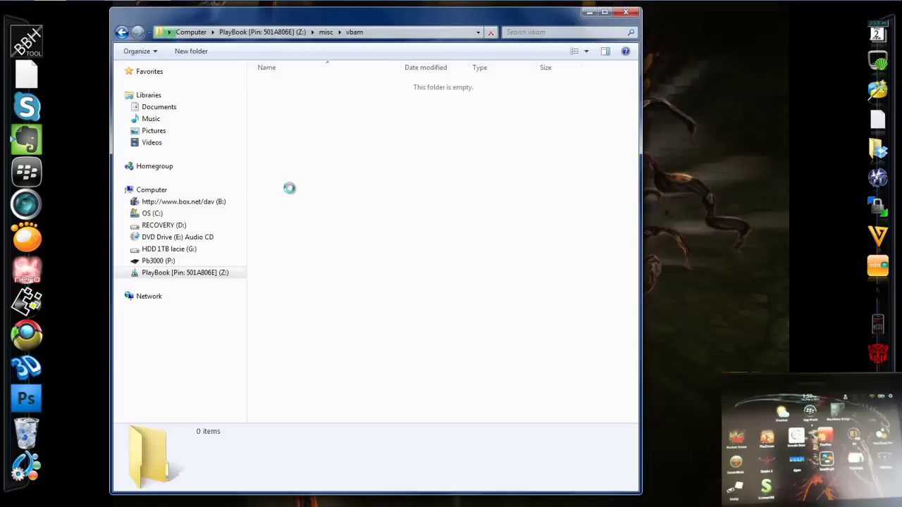
key("BackSpace")
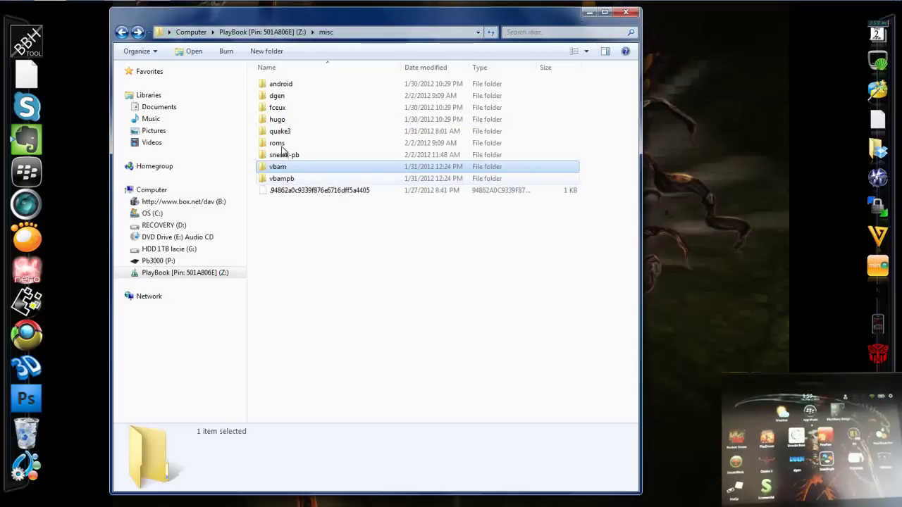
- Examine the contents of the gba folder inside misc\roms on the PlayBook and return to the roms folder
double_click(279, 144)
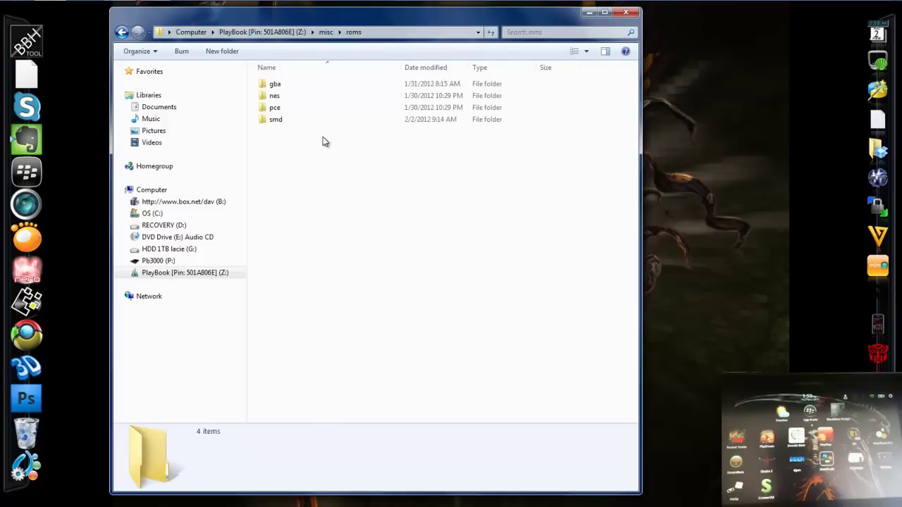
left_click(285, 85)
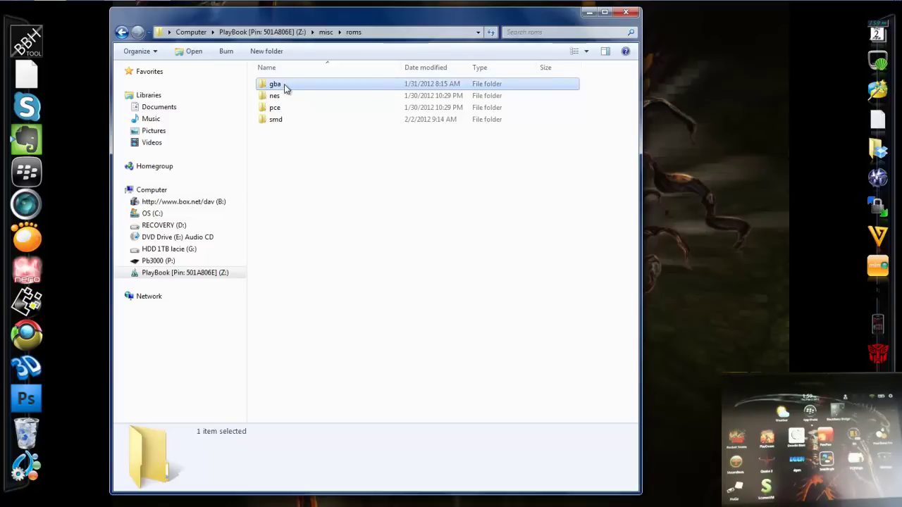
double_click(286, 86)
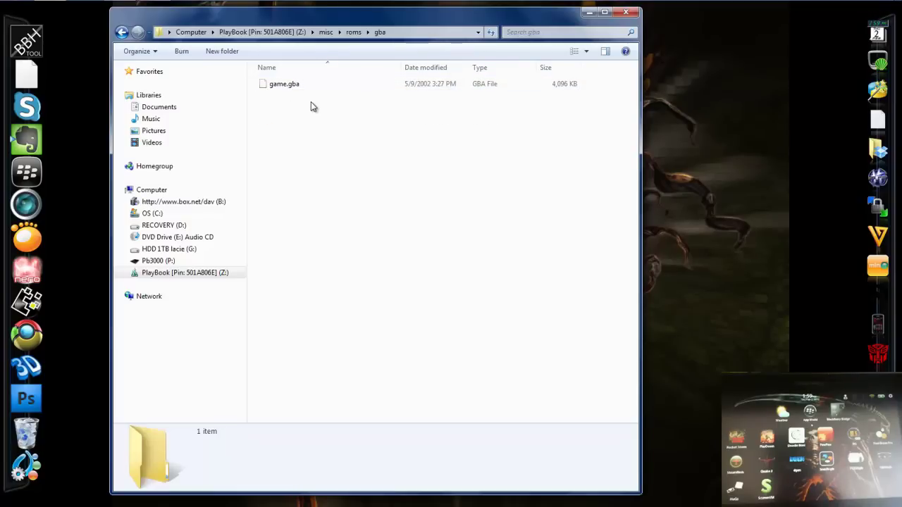
key("F5")
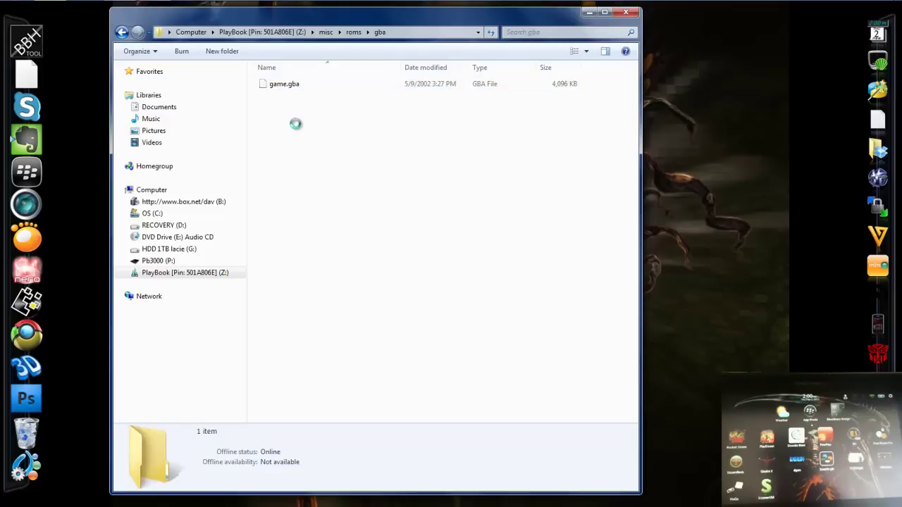
key("BackSpace")
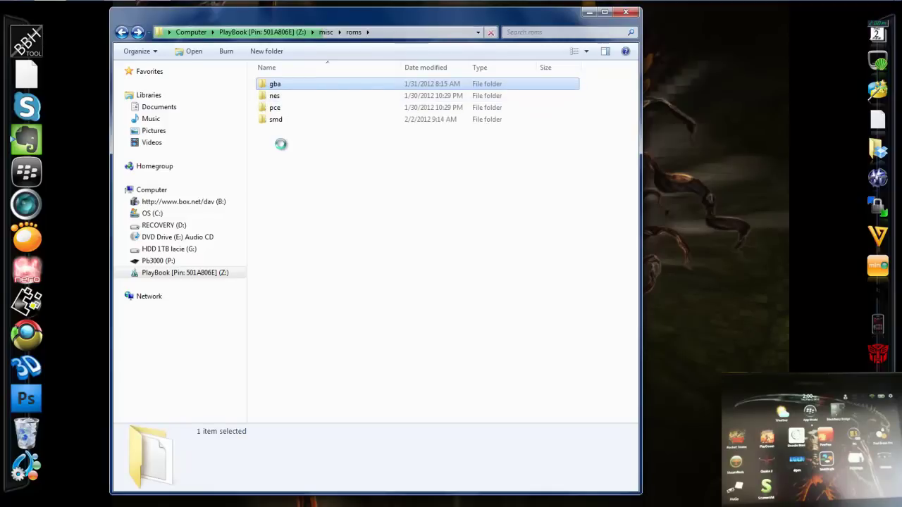
- Open the GBA folder under Black Berry\Playbook\Roms and maps on the HDD 1TB lacie (G:) drive
left_click(176, 252)
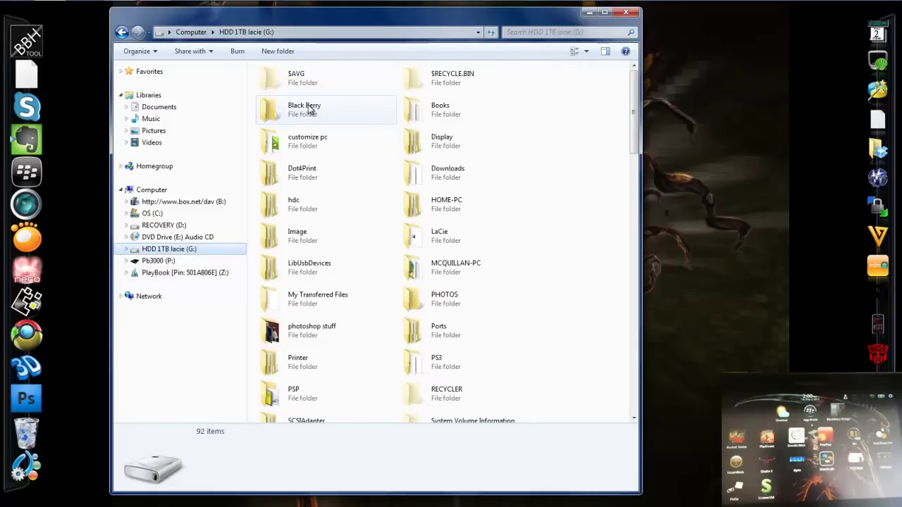
left_click(298, 112)
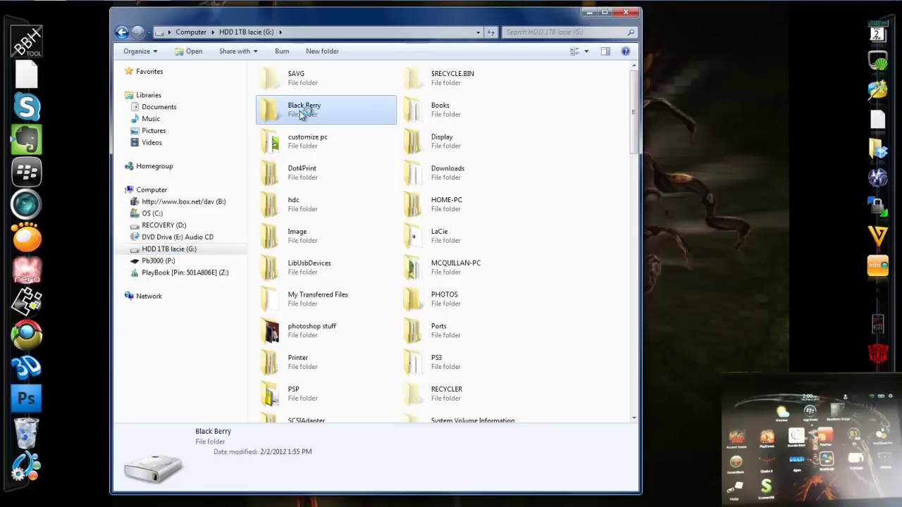
double_click(301, 114)
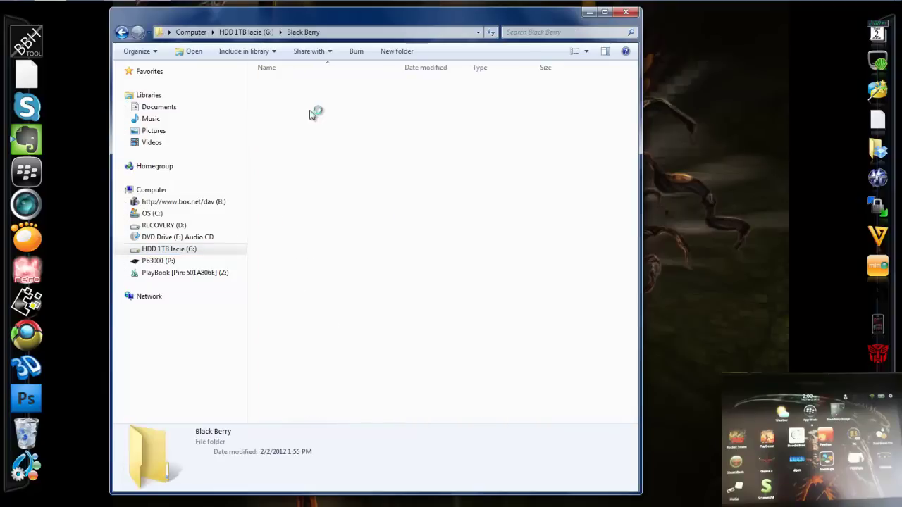
left_click(284, 158)
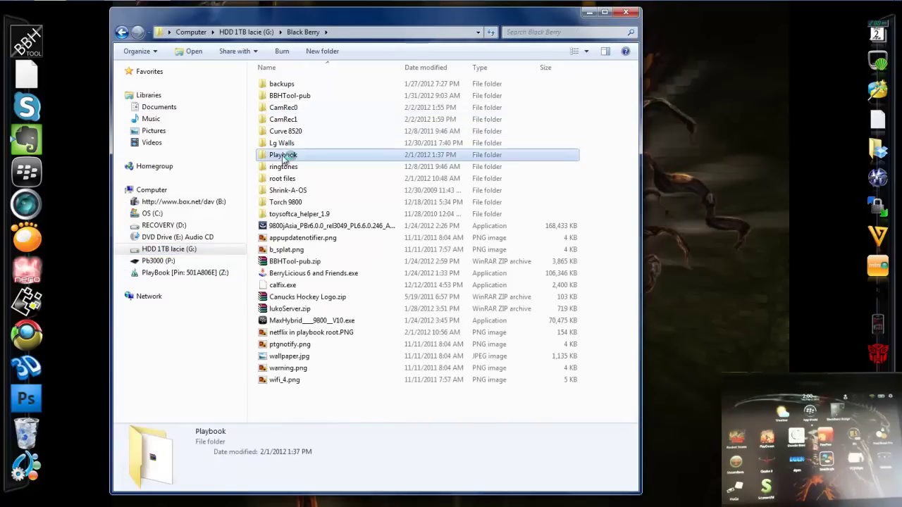
double_click(284, 156)
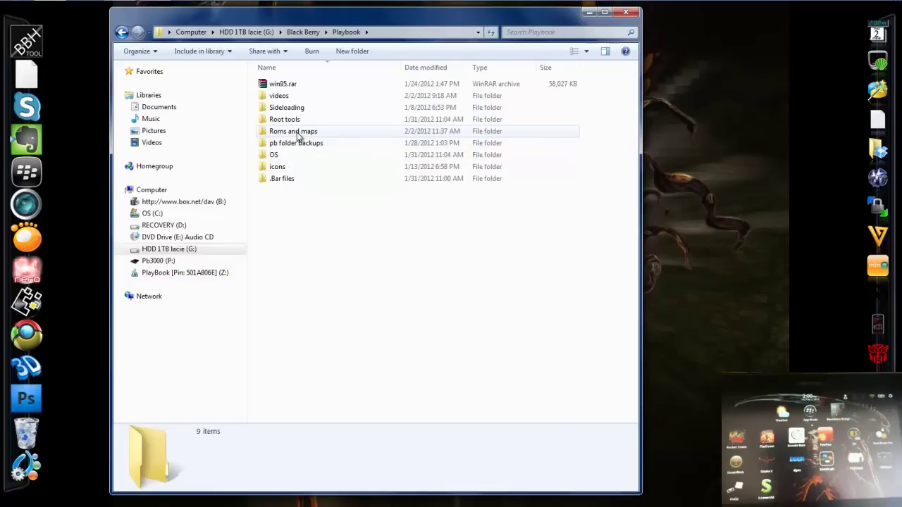
left_click(298, 134)
double_click(297, 133)
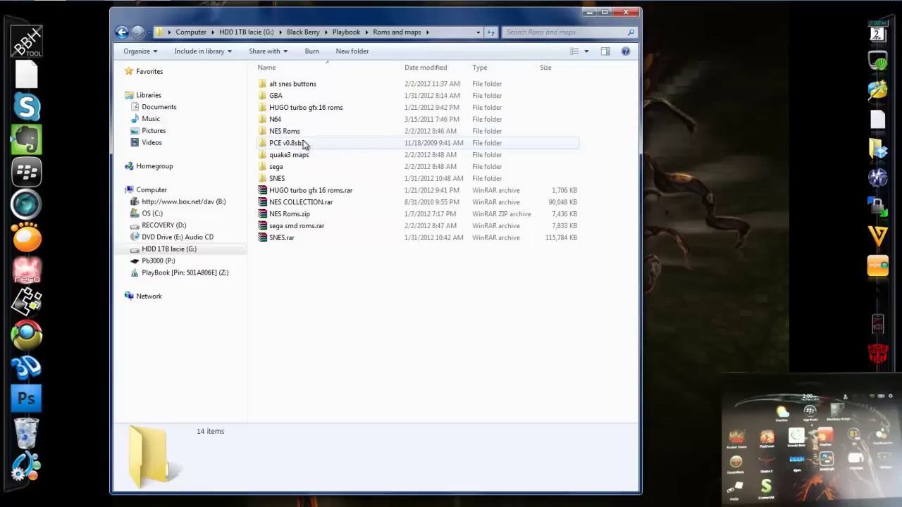
double_click(275, 96)
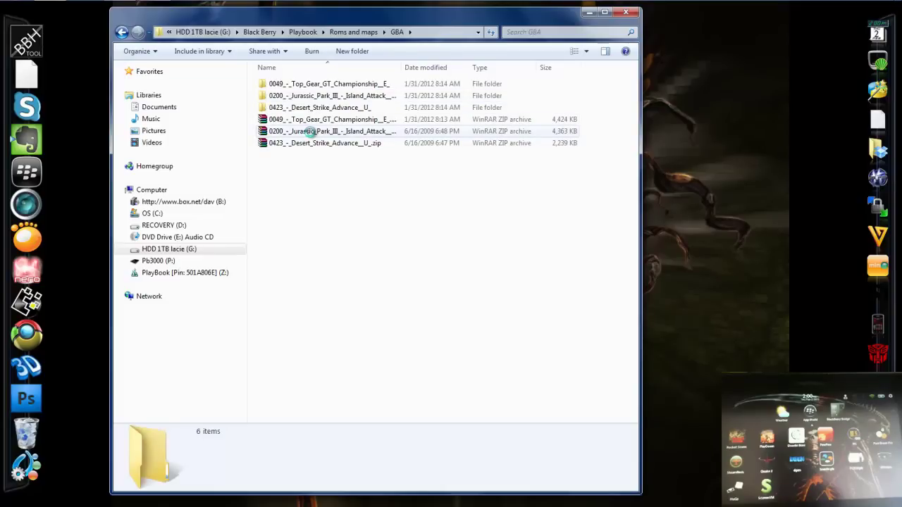
- Copy the 0200 - Jurassic Park III - Island Attack (U).gba file from inside its extracted Jurassic Park folder
right_click(309, 134)
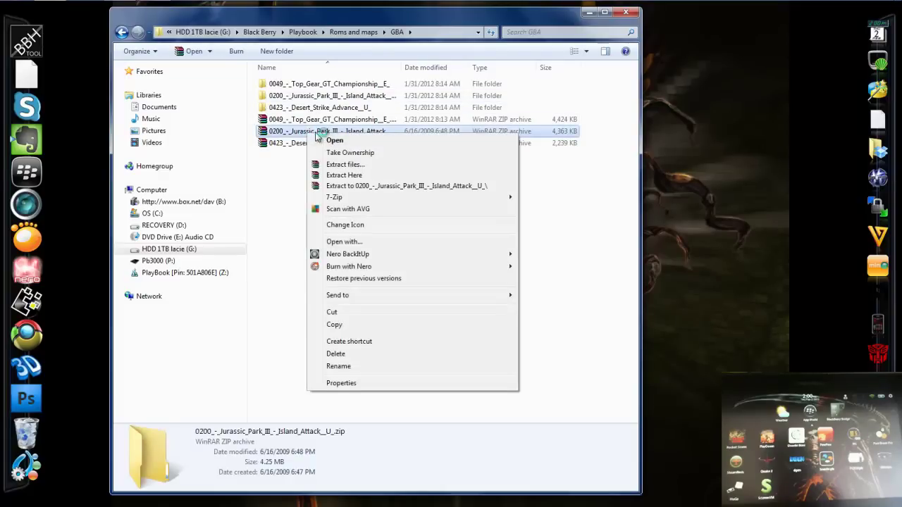
key("Escape")
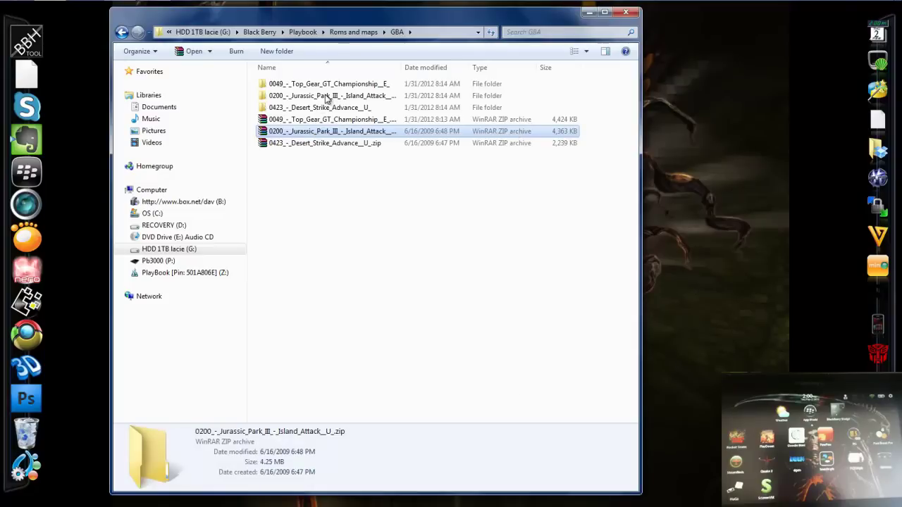
left_click(326, 98)
double_click(326, 98)
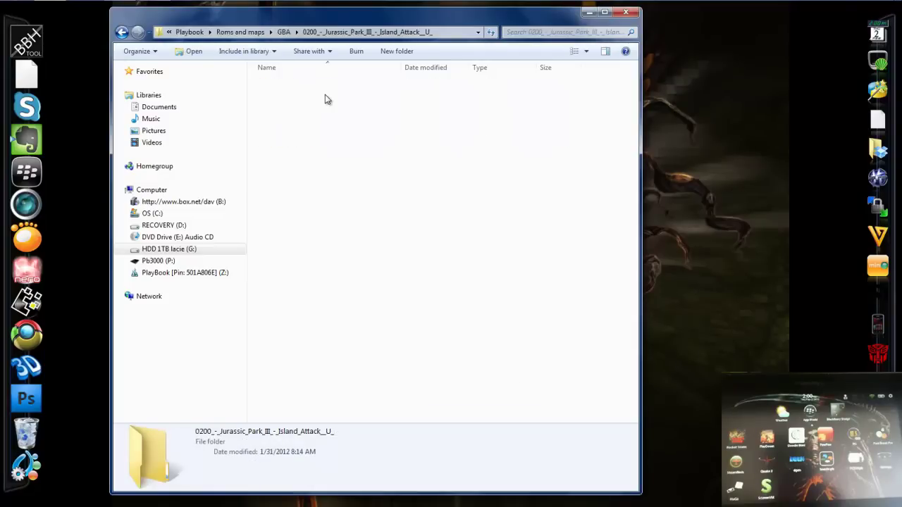
double_click(322, 85)
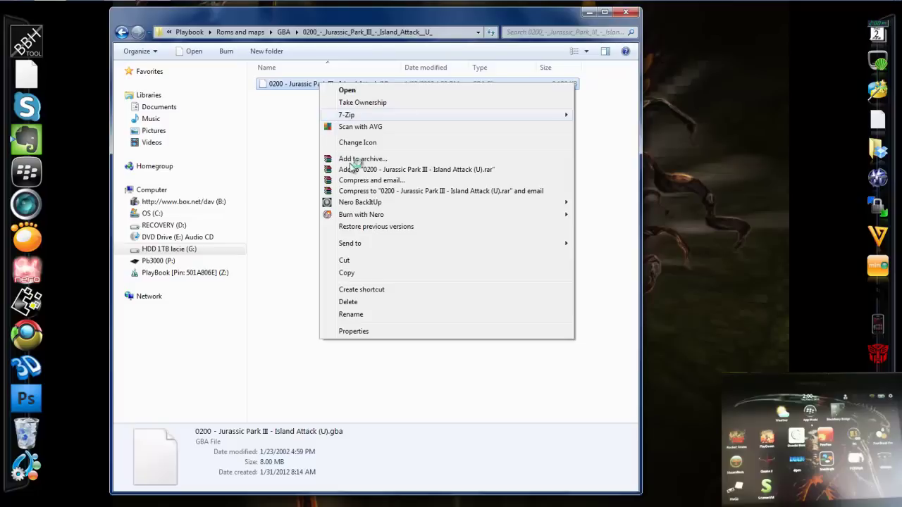
left_click(347, 273)
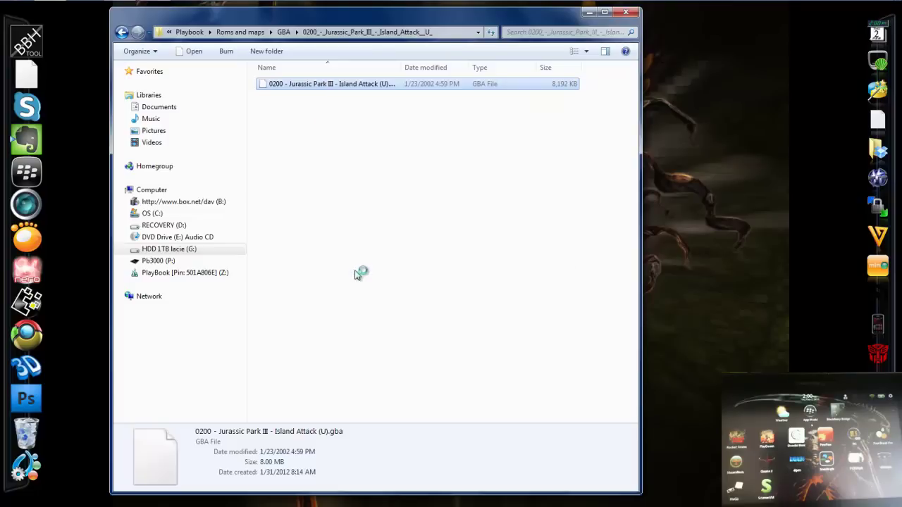
- Leave the ROM folders on the HDD 1TB lacie (G:) drive and open the misc folder on the PlayBook (Z:) drive
key("BackSpace")
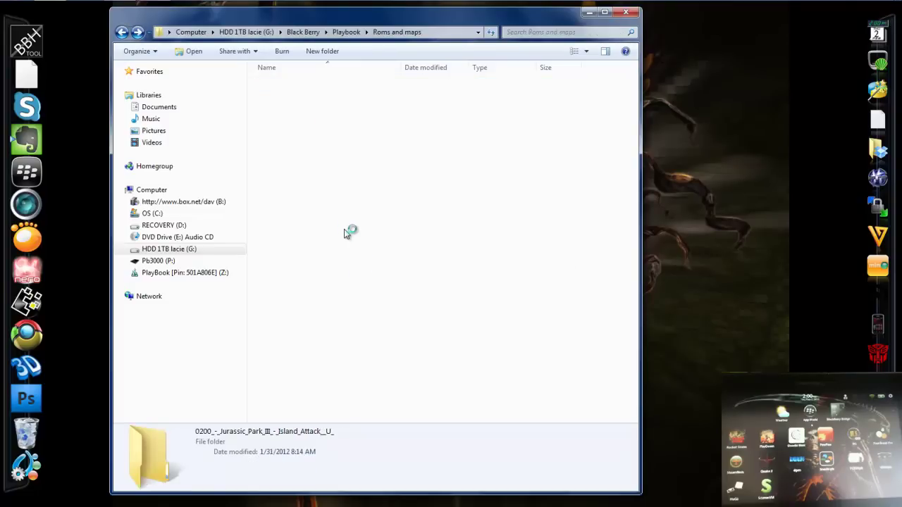
key("BackSpace")
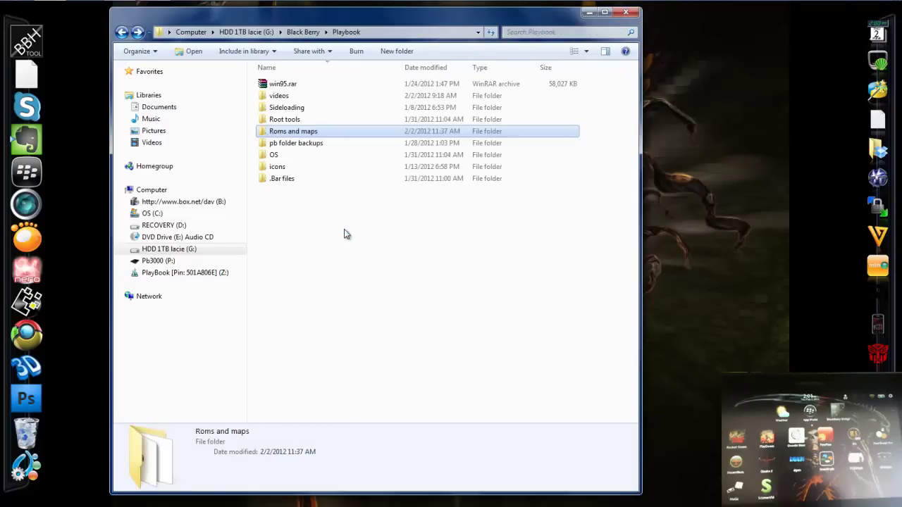
key("BackSpace")
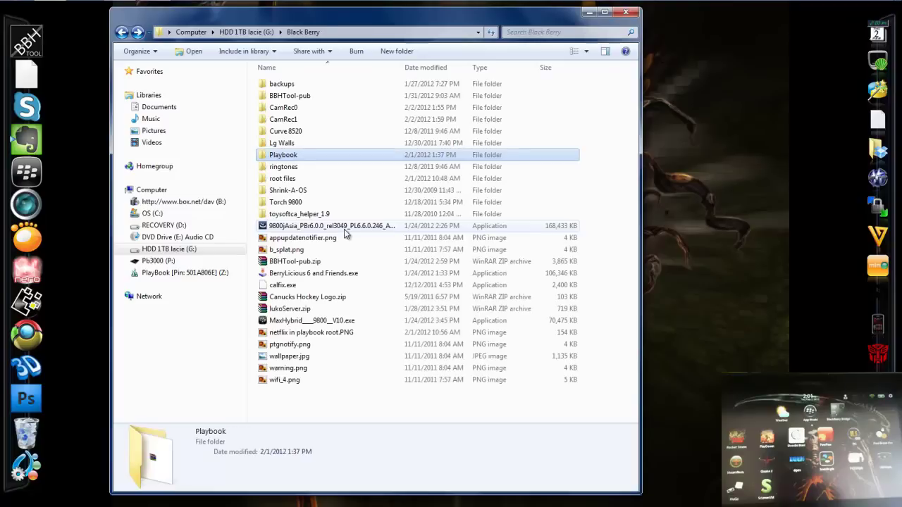
key("BackSpace")
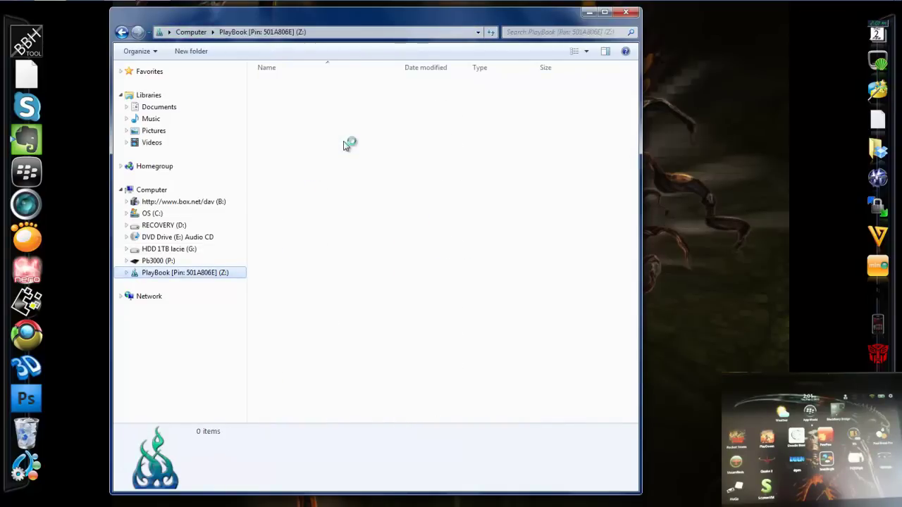
left_click(291, 145)
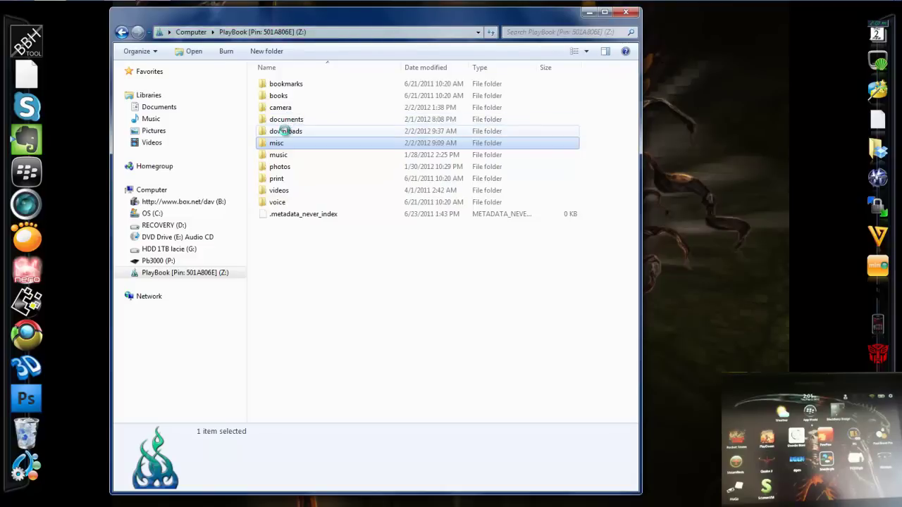
double_click(286, 132)
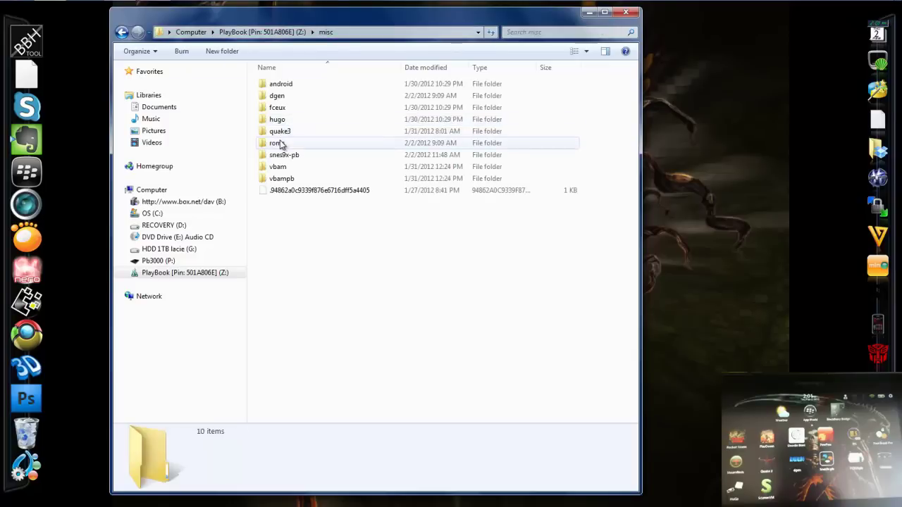
- Open the gba folder inside misc\roms and keep the current Windows color scheme, allowing it to ask again
left_click(276, 143)
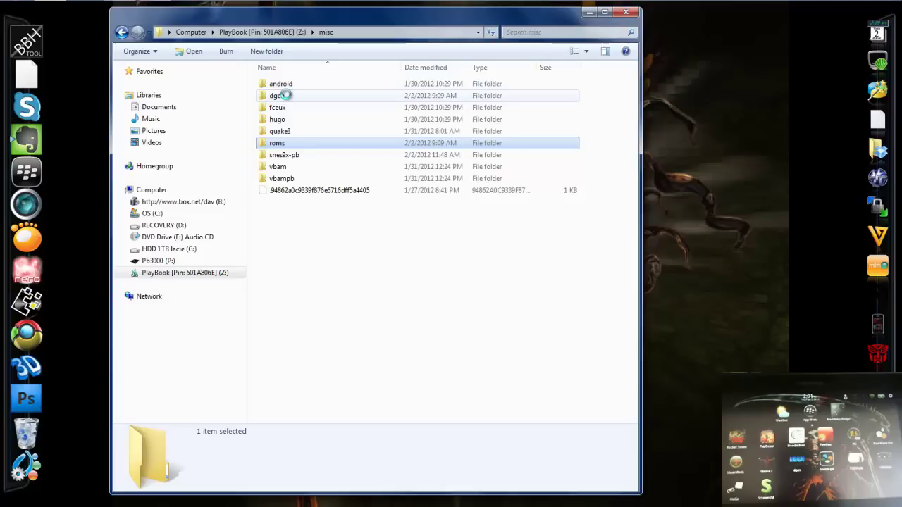
double_click(287, 95)
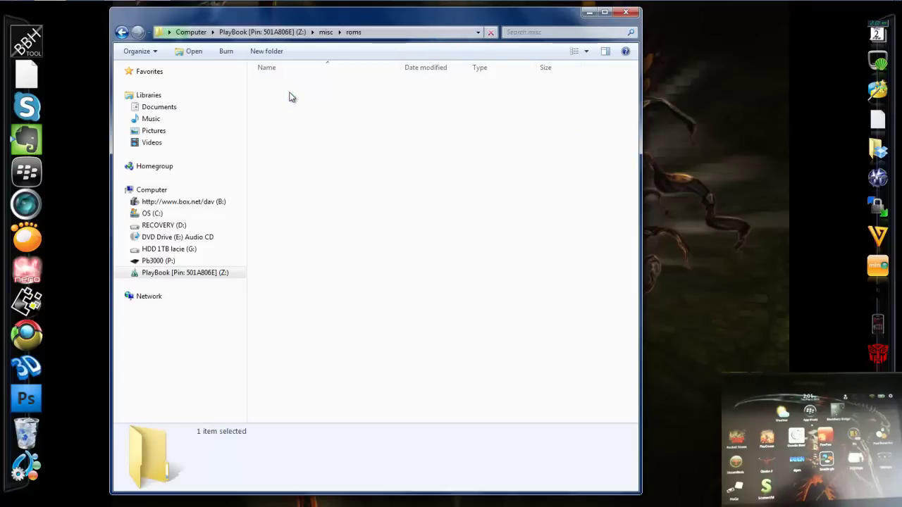
left_click(294, 85)
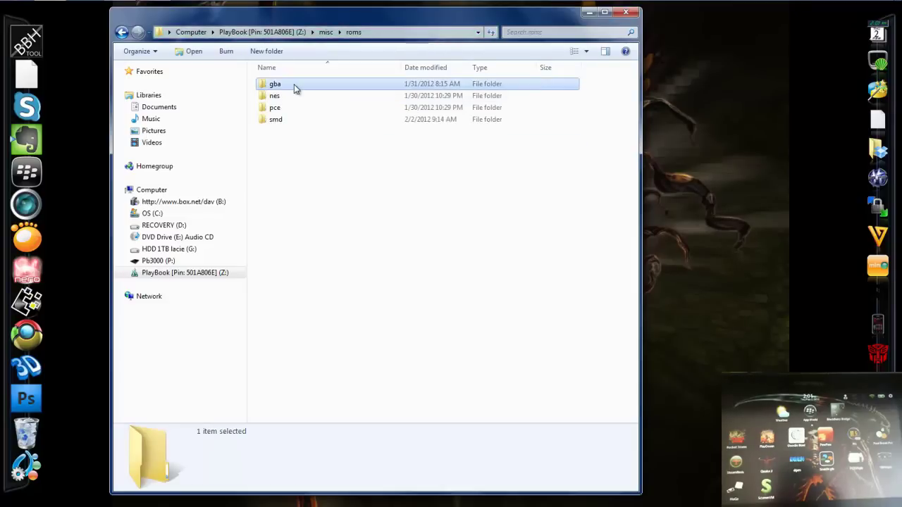
double_click(294, 84)
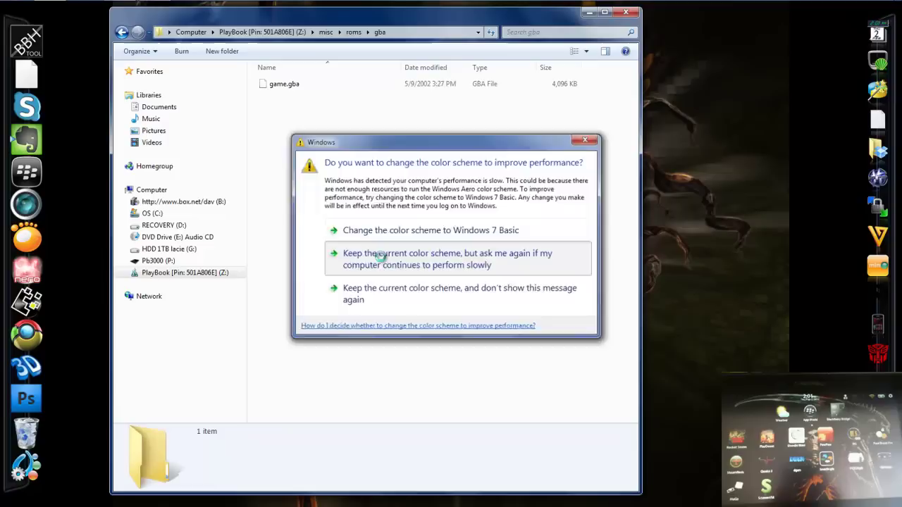
left_click(380, 257)
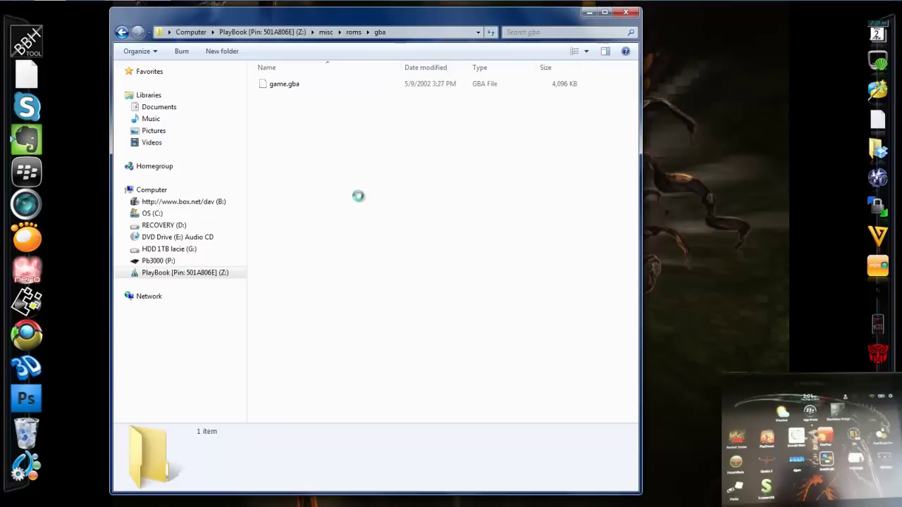
- Paste the copied Jurassic Park III GBA ROM into the PlayBook's misc\roms\gba folder
right_click(358, 196)
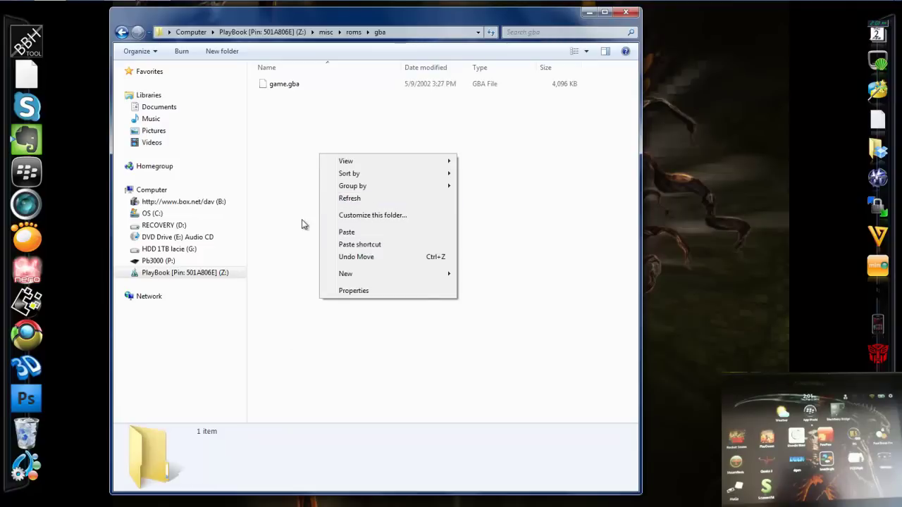
left_click(348, 232)
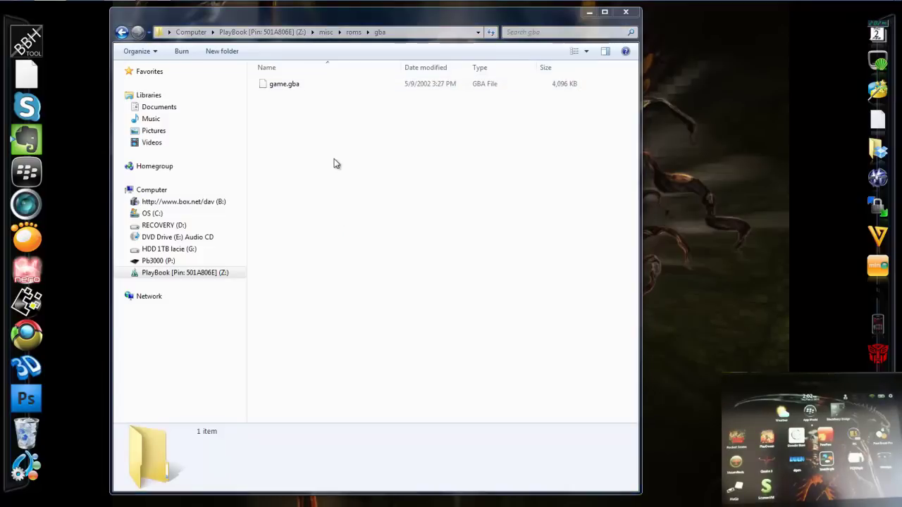
key("ctrl+v")
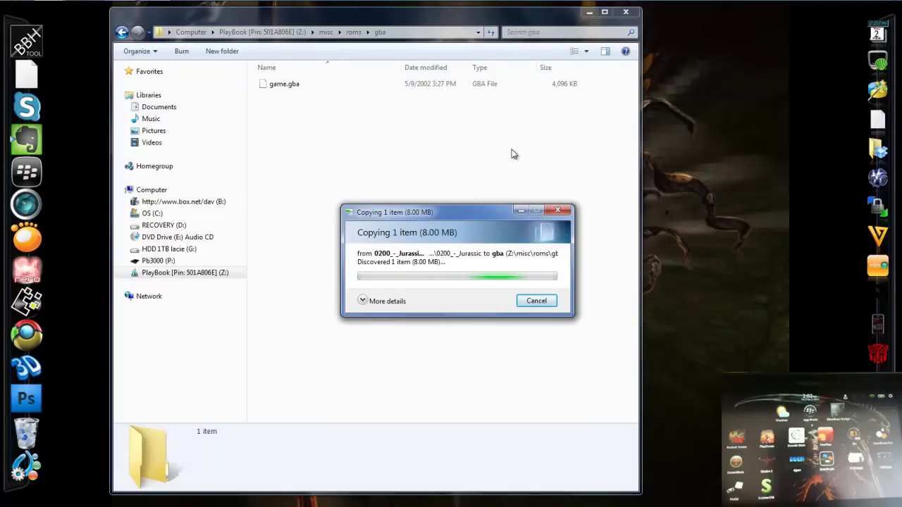
mouse_move(561, 5)
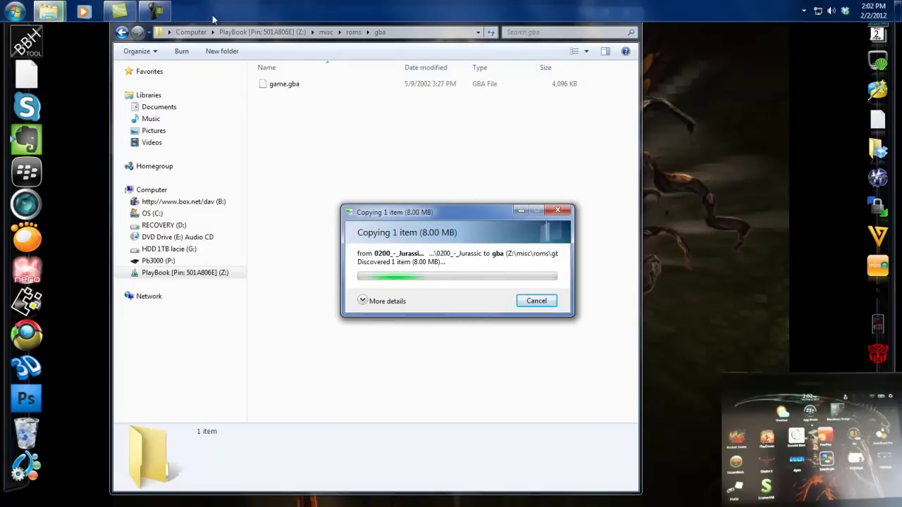
left_click(156, 11)
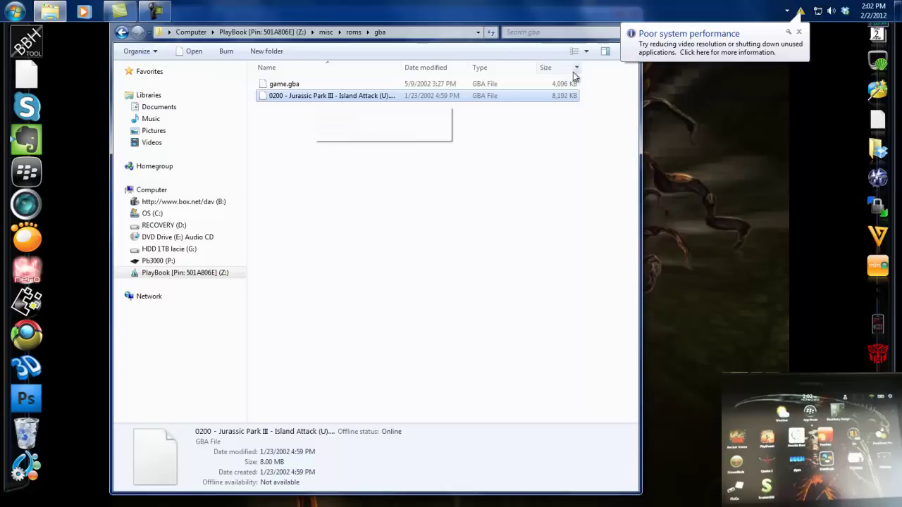
left_click(609, 102)
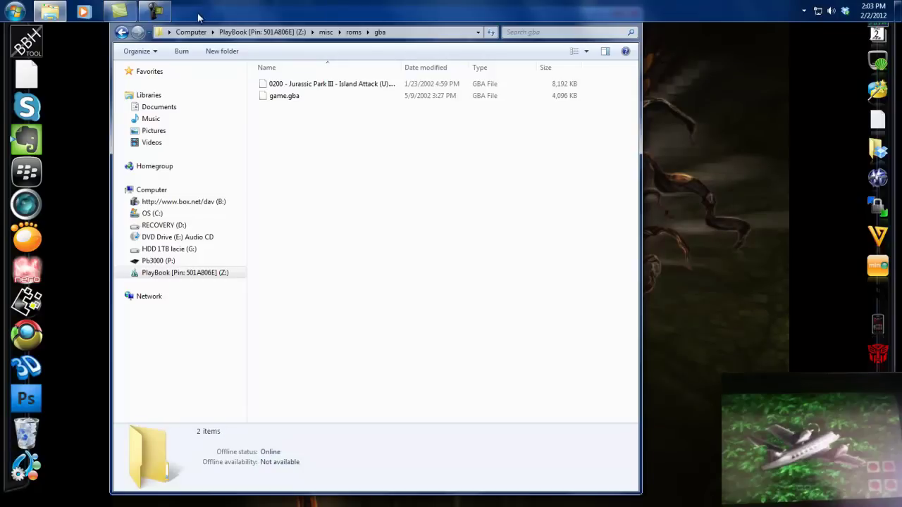
left_click(155, 9)
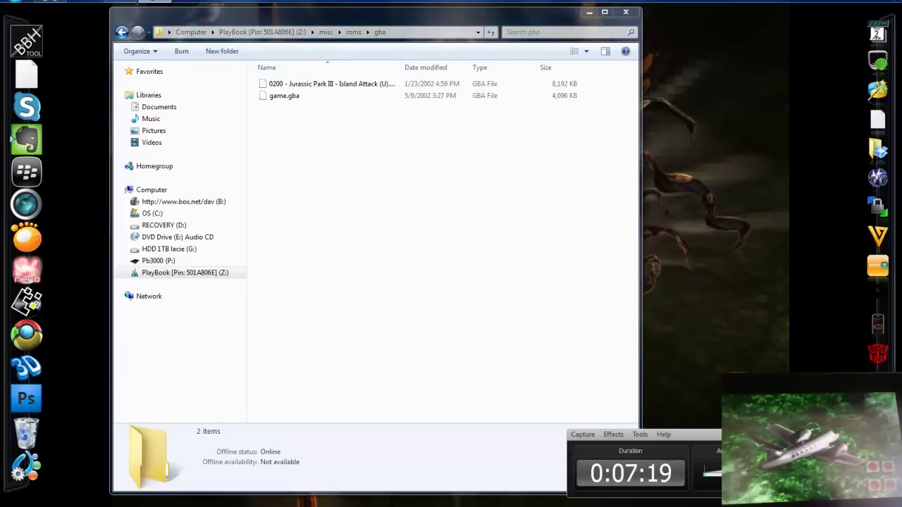